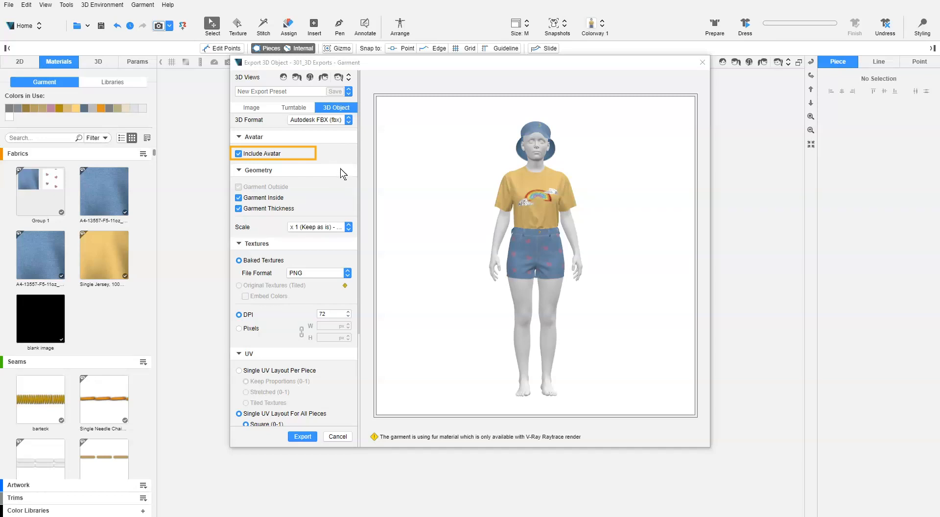
# Switch the Include Avatar, Garment Inside and Garment Thickness export options off and back on
pyautogui.click(266, 154)
pyautogui.click(266, 155)
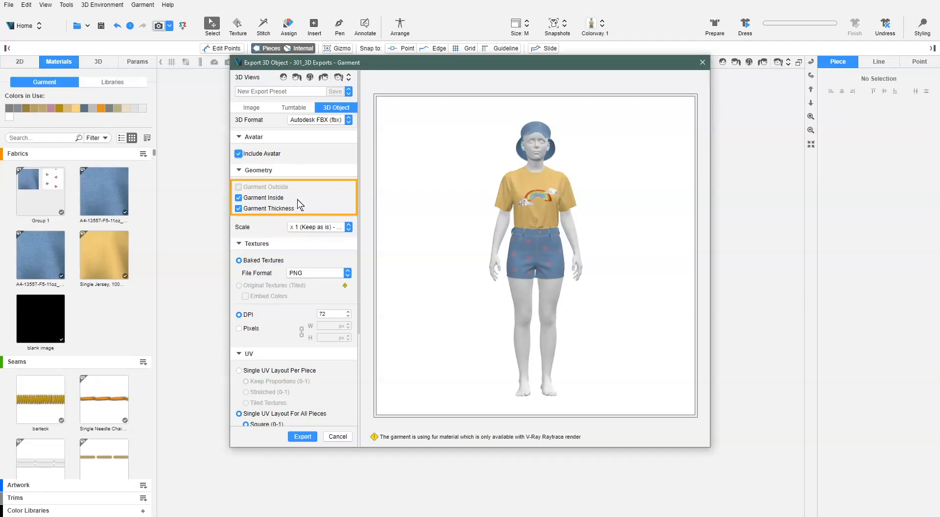
pyautogui.click(239, 198)
pyautogui.click(239, 198)
pyautogui.click(239, 209)
pyautogui.click(238, 209)
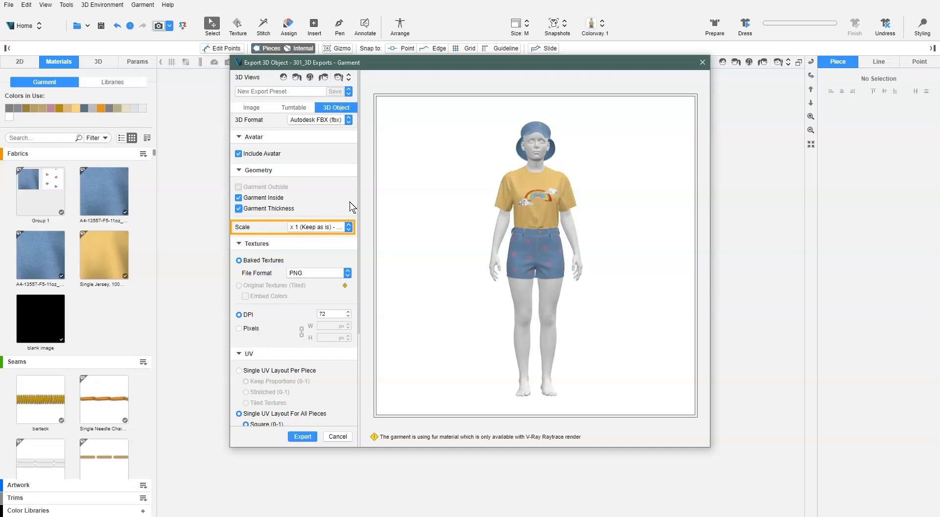
# Examine the available export scale factors, the baked texture file formats and the Original Textures (Tiled) option
pyautogui.click(349, 227)
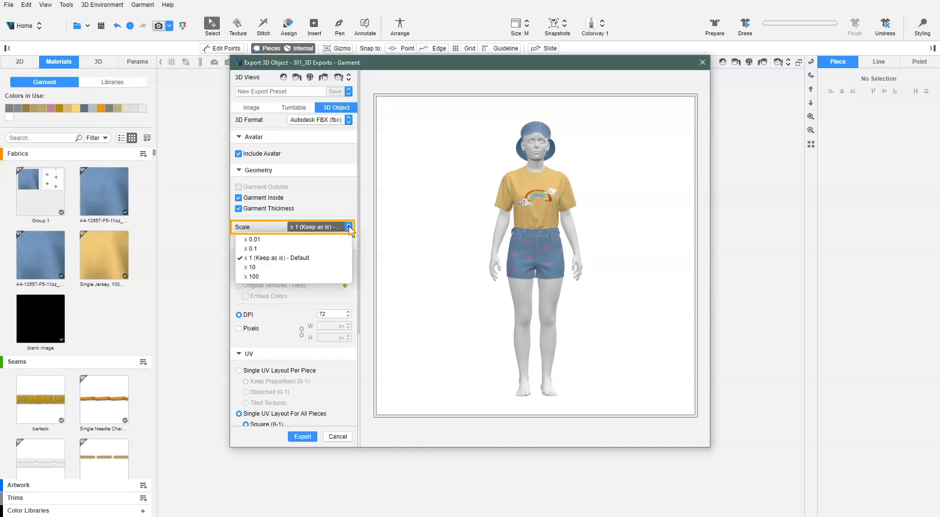
pyautogui.click(350, 228)
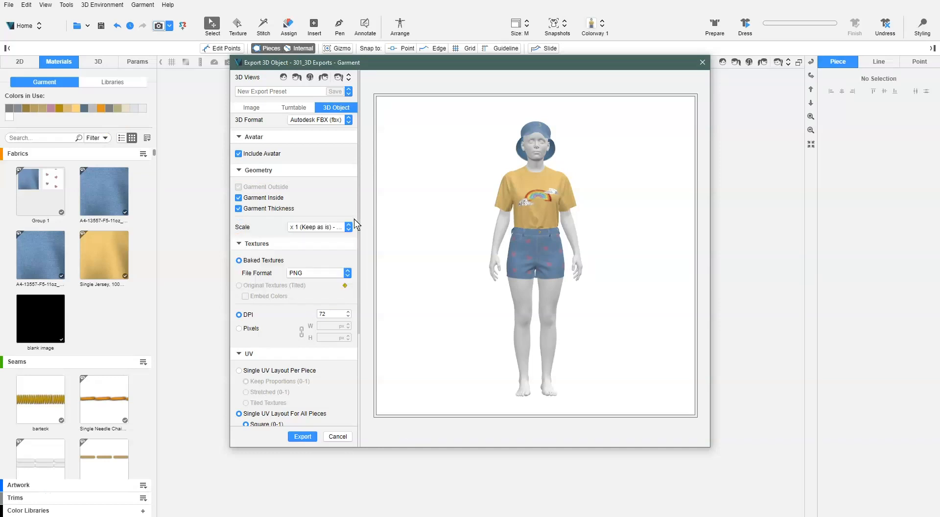
pyautogui.scroll(-1, 356, 225)
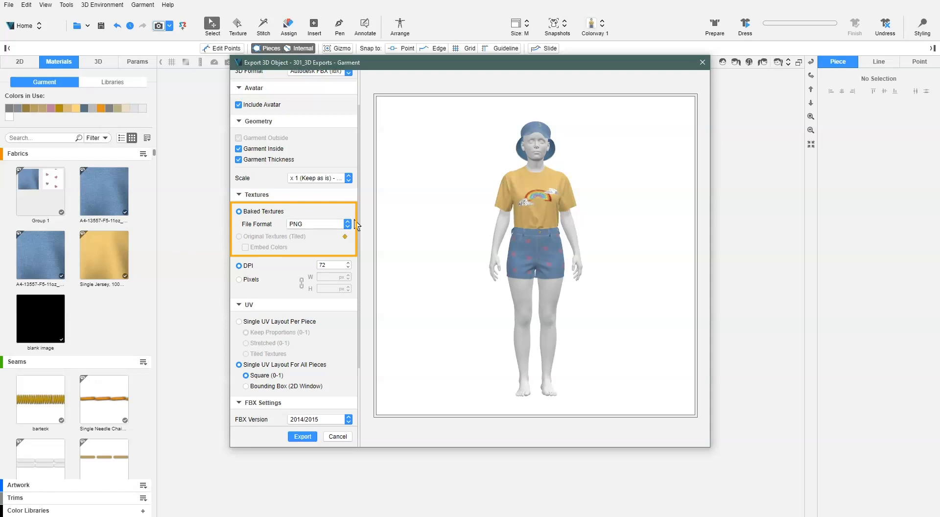
pyautogui.click(348, 224)
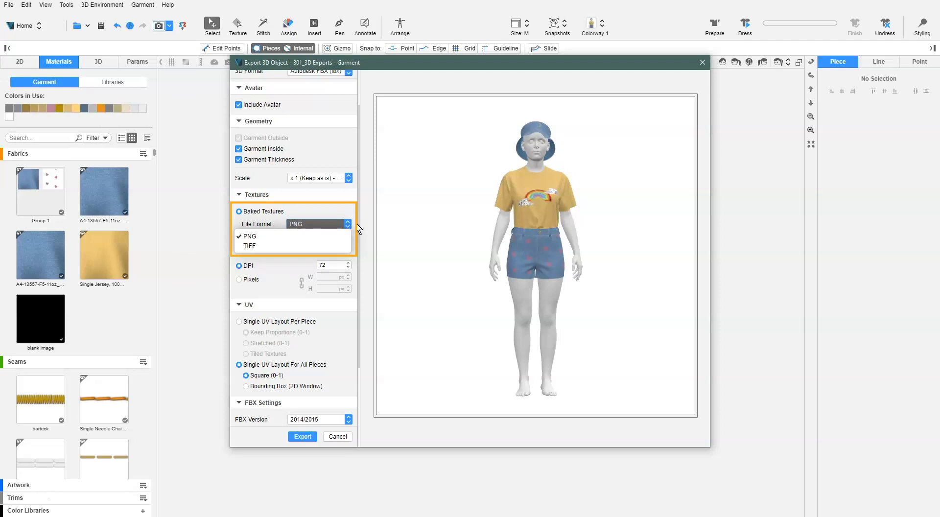
pyautogui.click(359, 227)
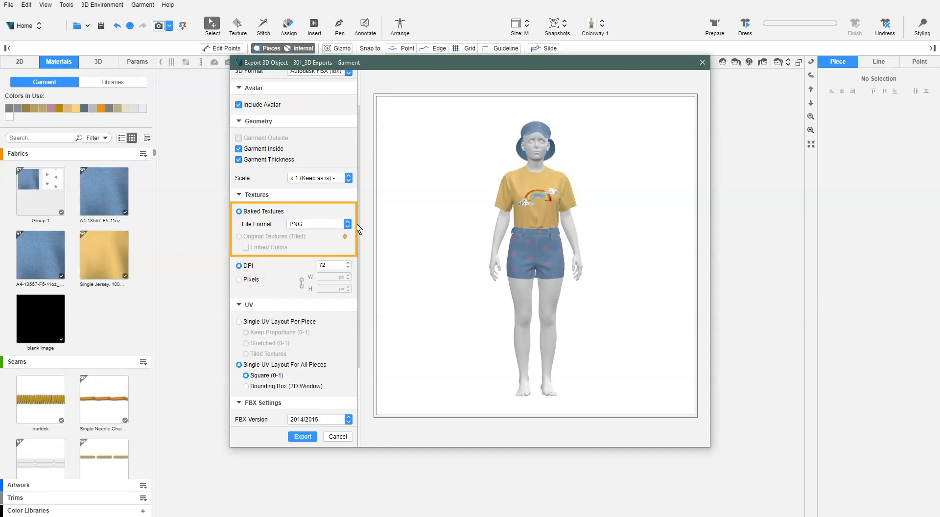
pyautogui.moveTo(346, 238)
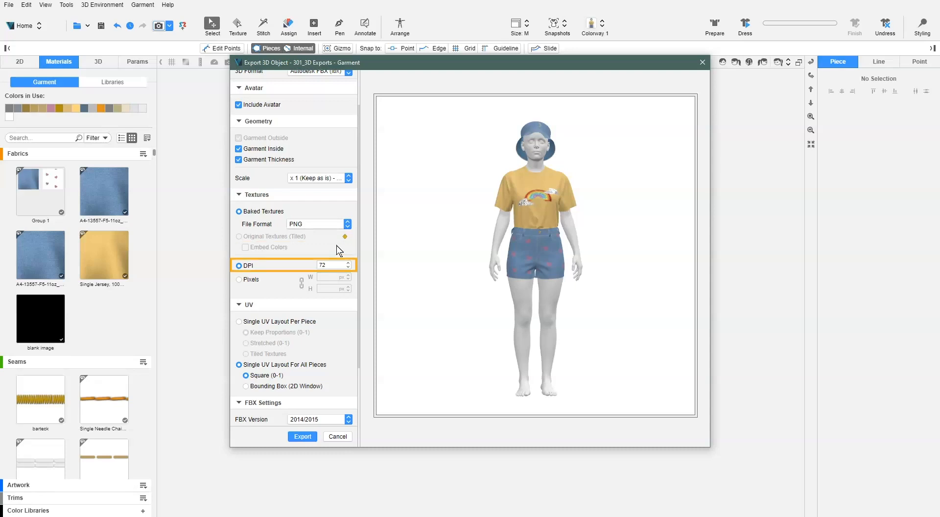
# Set the baked texture resolution to 150 DPI
pyautogui.doubleClick(328, 265)
pyautogui.write('150')
pyautogui.click(357, 259)
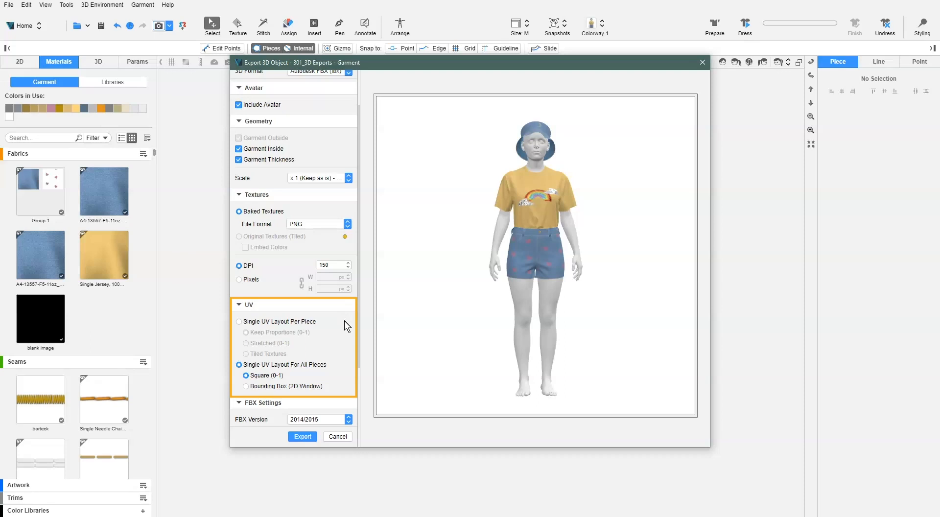
# Use a single UV layout for all pieces with Bounding Box (2D Window), and define the texture size in pixels instead of DPI
pyautogui.click(239, 322)
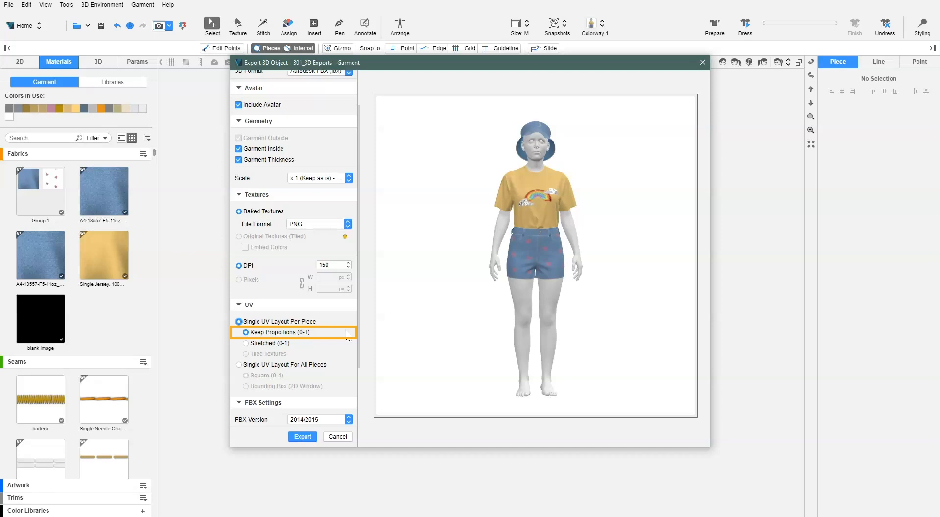
pyautogui.click(246, 344)
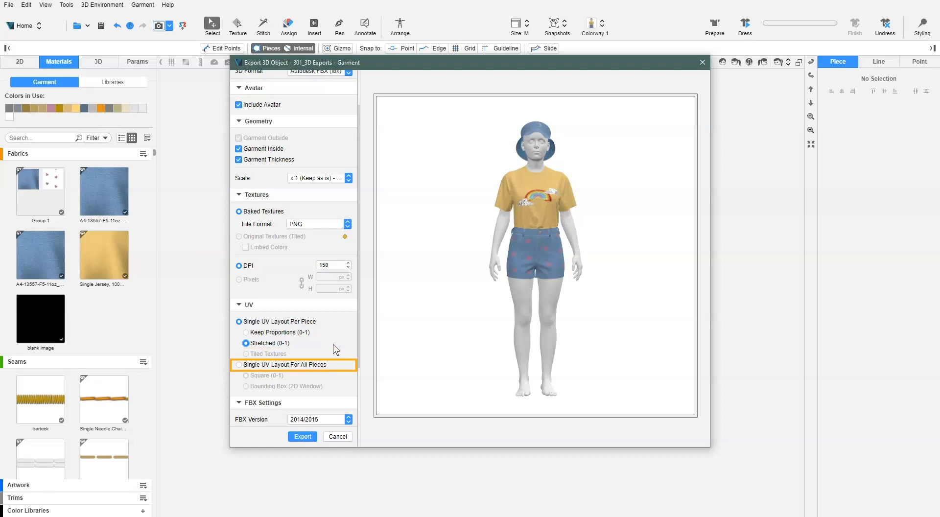
pyautogui.click(240, 365)
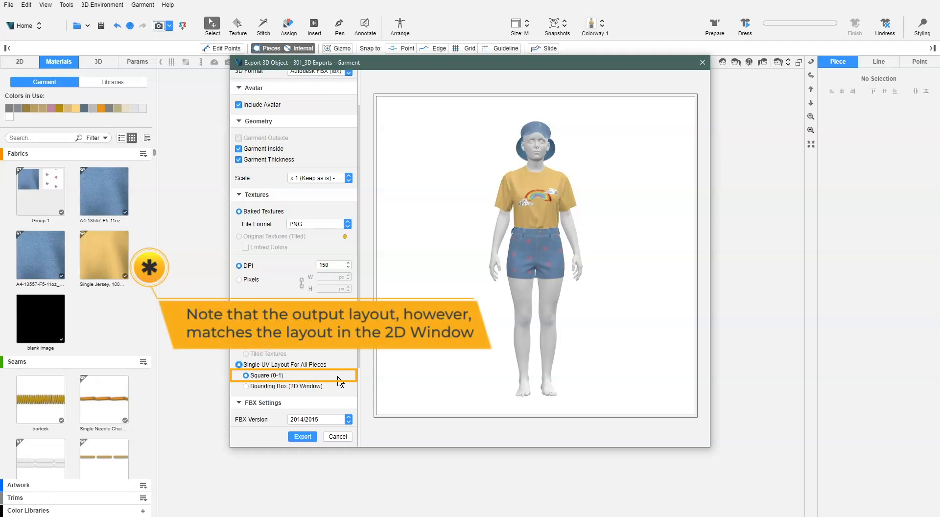
pyautogui.click(291, 389)
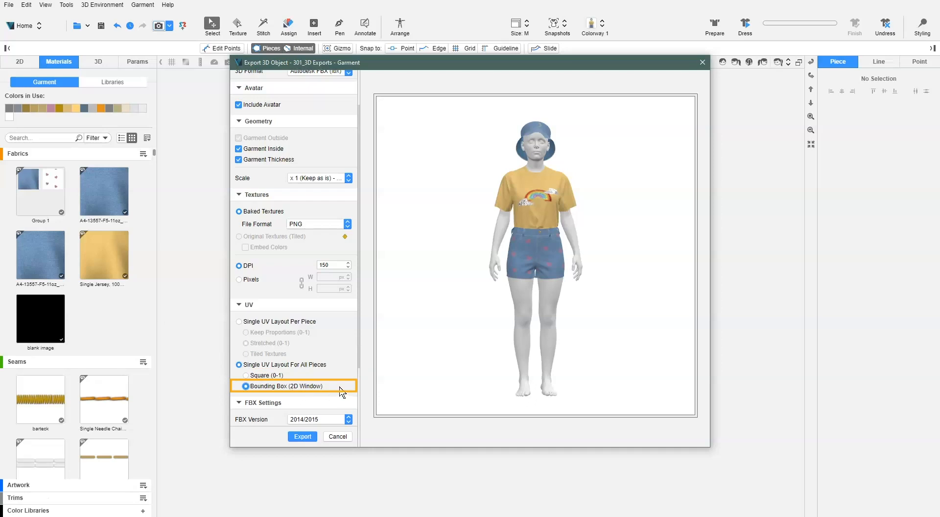
pyautogui.click(250, 285)
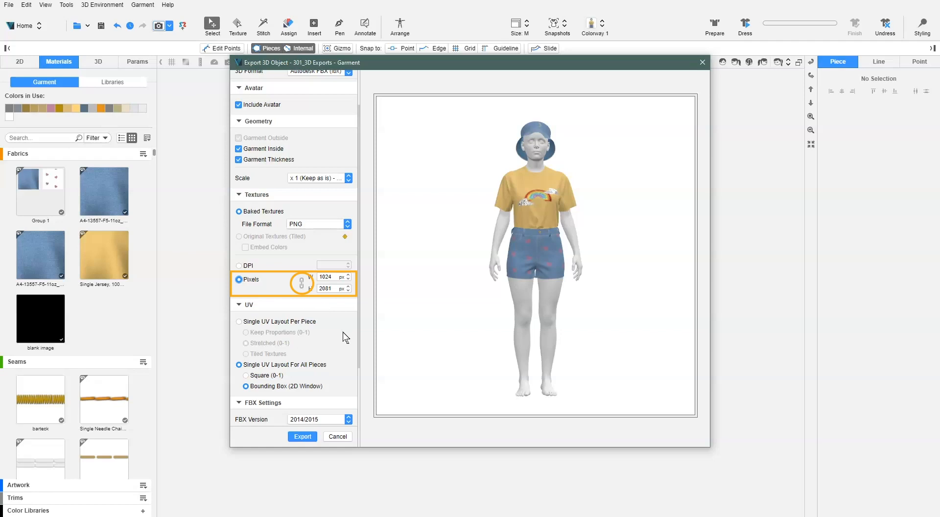
# Include the first two colorways in the export and leave out the third, green one
pyautogui.scroll(-3, 346, 338)
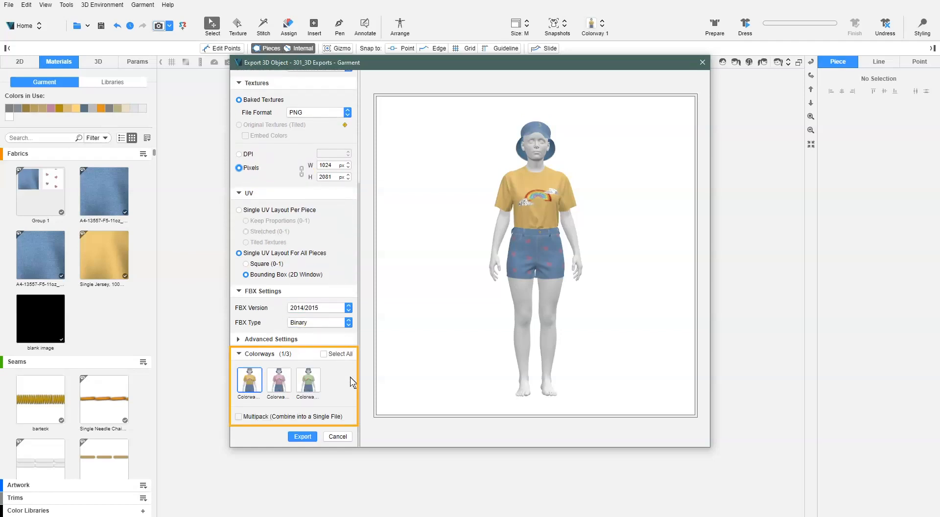
pyautogui.click(323, 354)
pyautogui.click(310, 381)
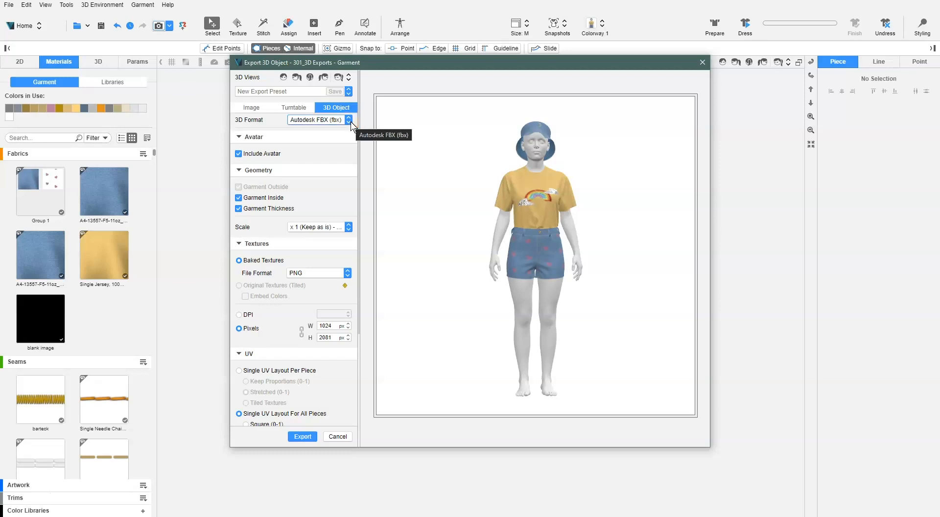
# Examine the FBX version and FBX type choices, and expand the advanced export settings
pyautogui.scroll(-5, 346, 311)
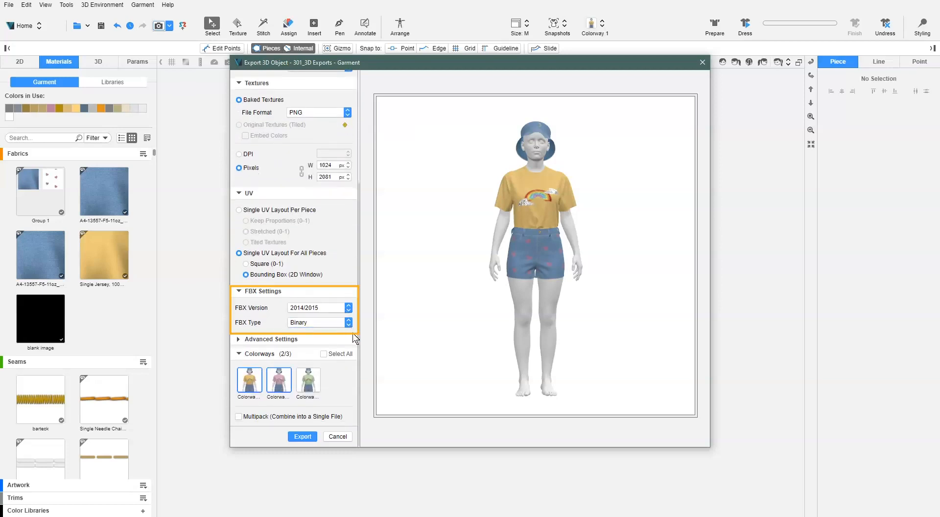
pyautogui.click(349, 310)
pyautogui.click(349, 312)
pyautogui.click(349, 326)
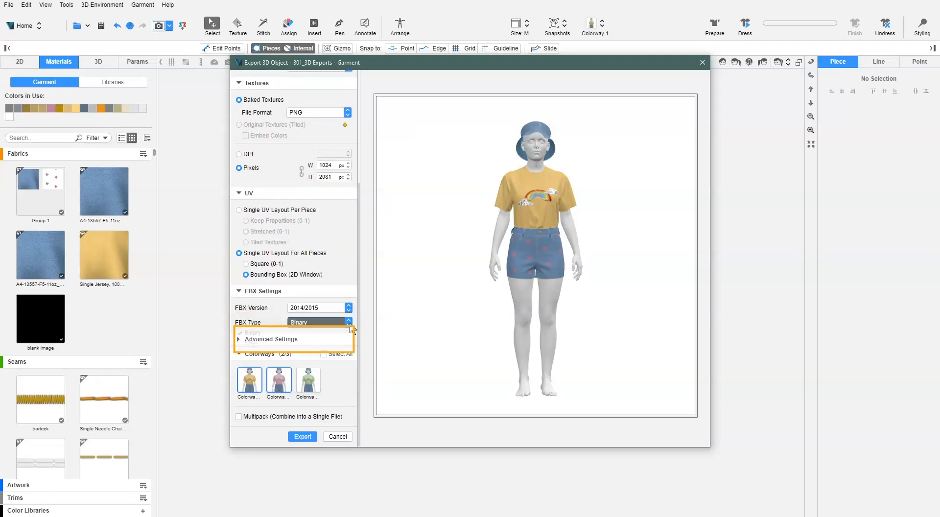
pyautogui.click(351, 329)
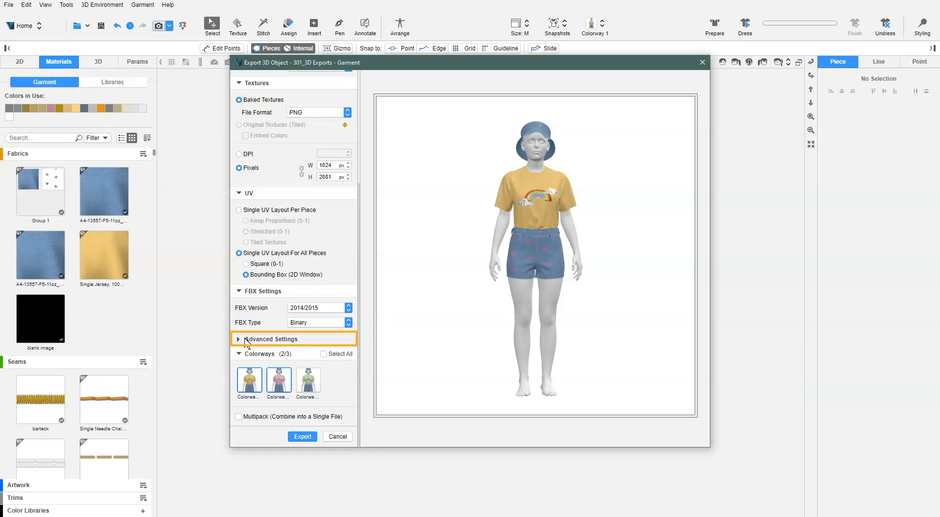
pyautogui.click(282, 340)
pyautogui.scroll(-3, 352, 333)
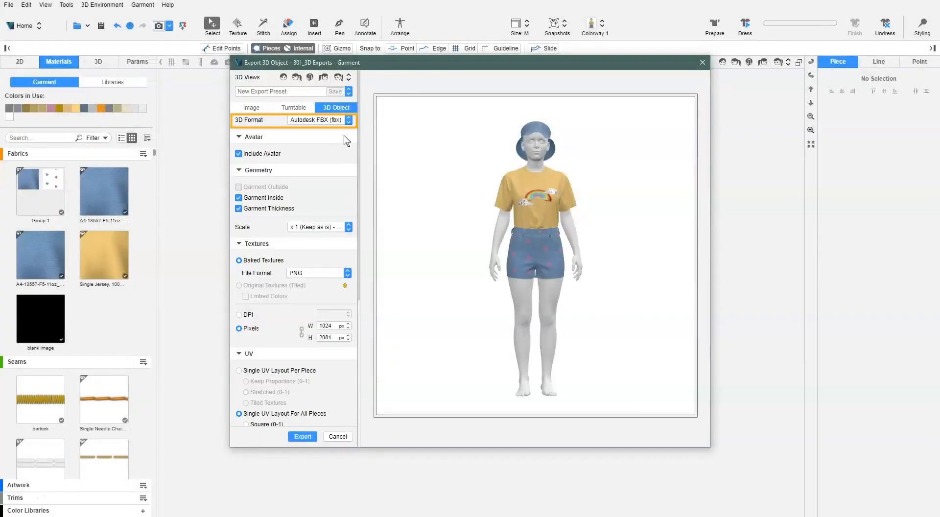
# Change the 3D export format to glTF v2 (gltf)
pyautogui.click(336, 120)
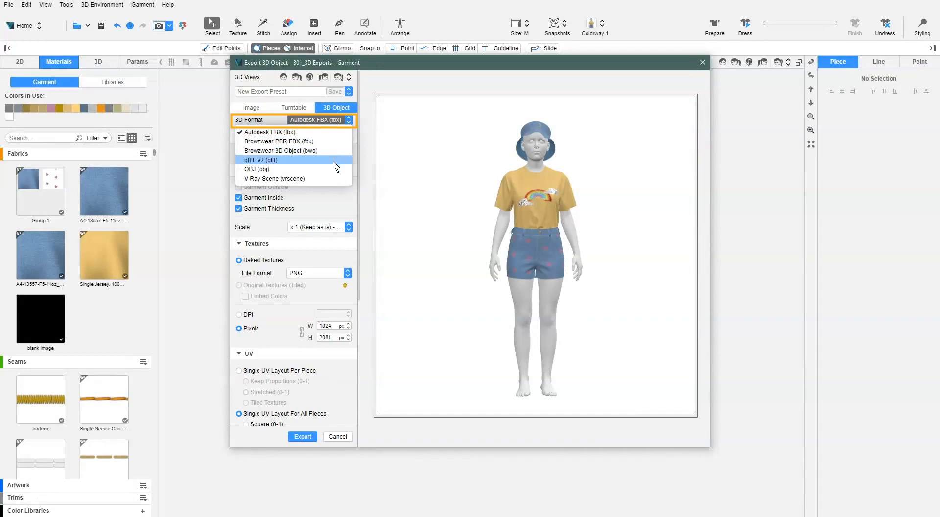
pyautogui.click(336, 160)
# Examine the available choices for glTF type, alpha mode and PBR model in the glTF settings
pyautogui.scroll(-5, 341, 246)
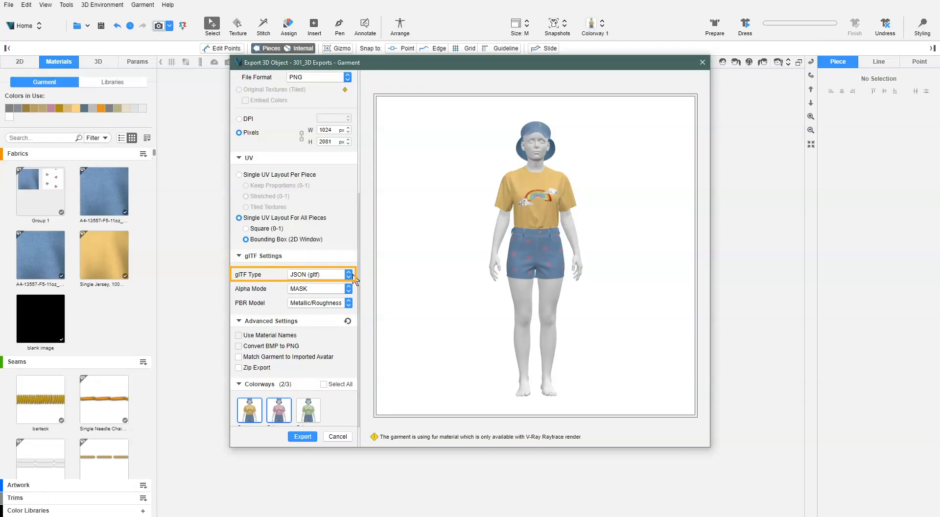
pyautogui.click(349, 275)
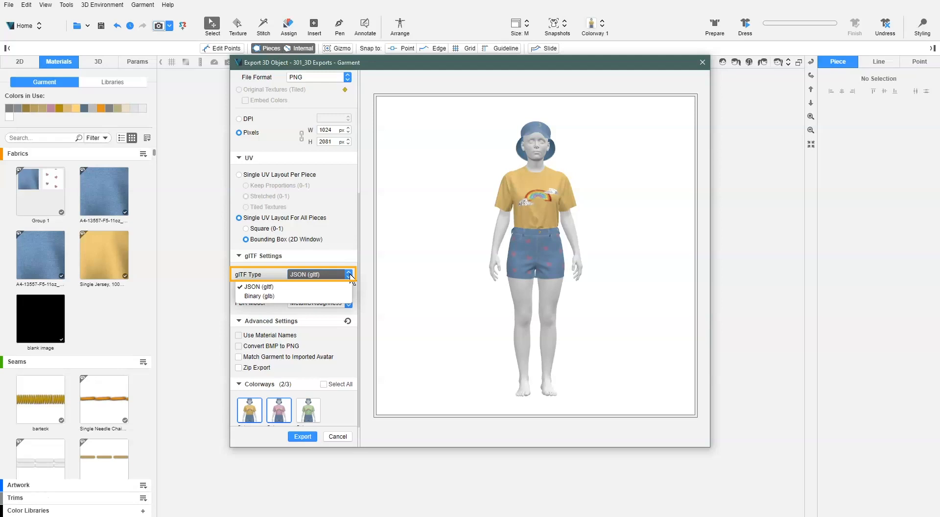
pyautogui.click(351, 273)
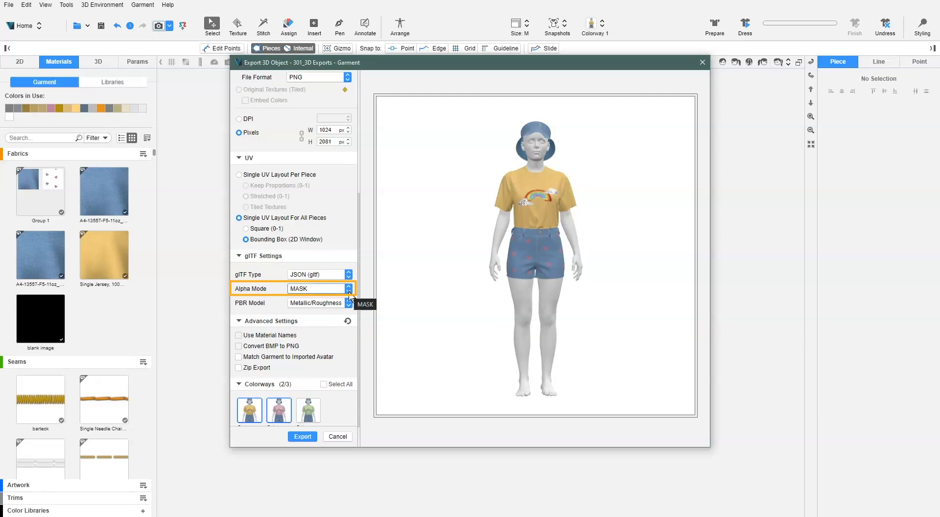
pyautogui.click(350, 292)
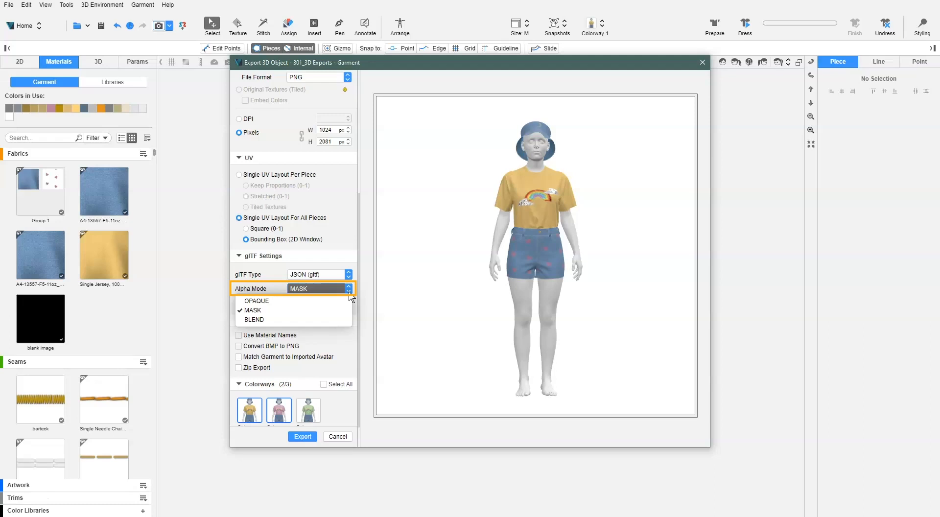
pyautogui.click(349, 292)
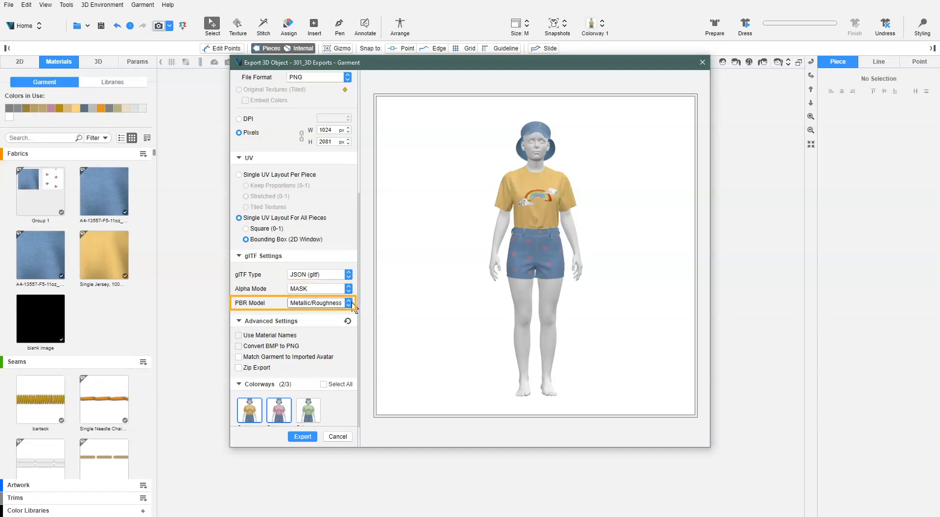
pyautogui.click(349, 306)
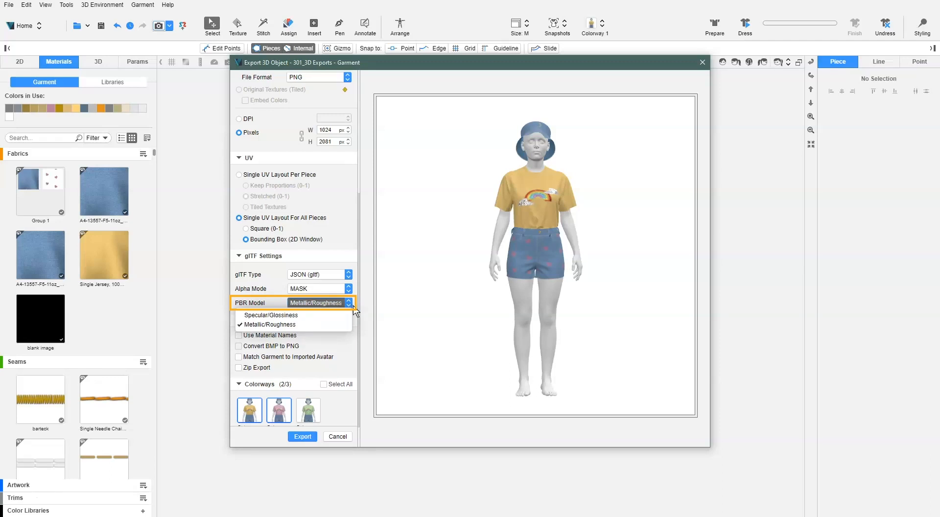
pyautogui.click(354, 306)
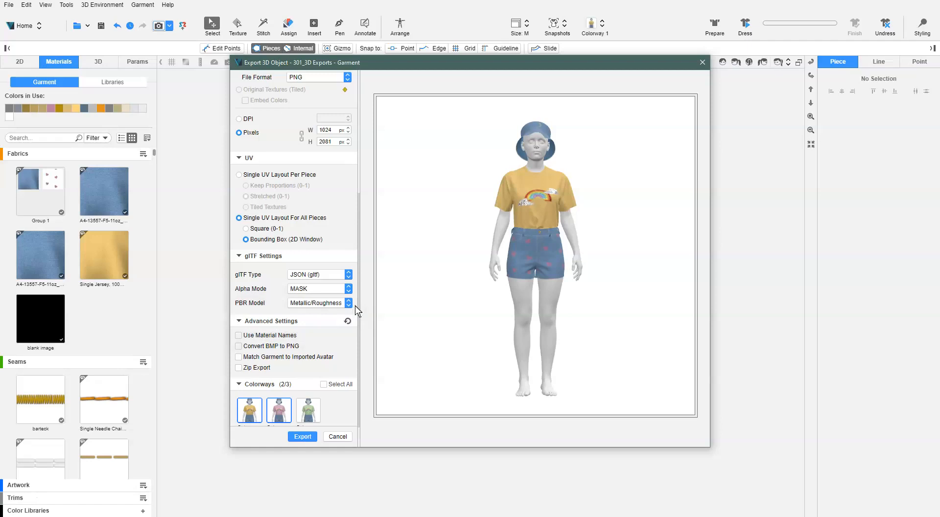